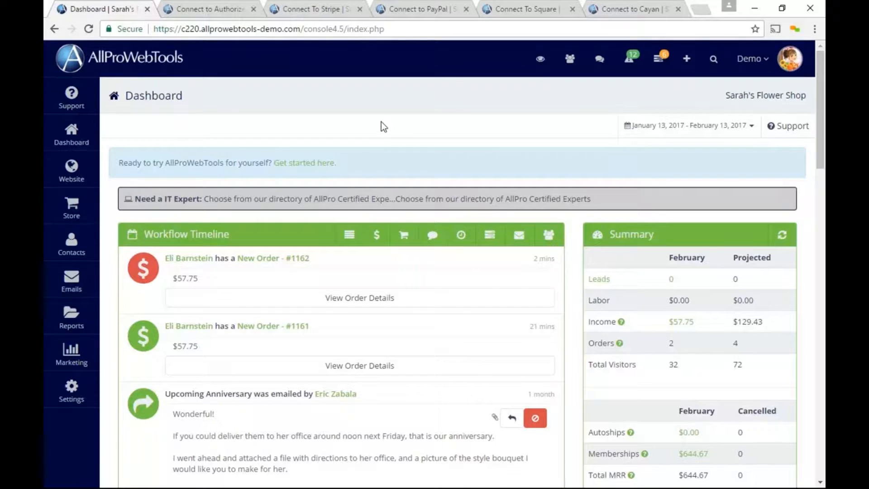
- Open the WebTools subscription page and show the Available WebTools list
{"action": "left_click", "coordinate": [87, 392]}
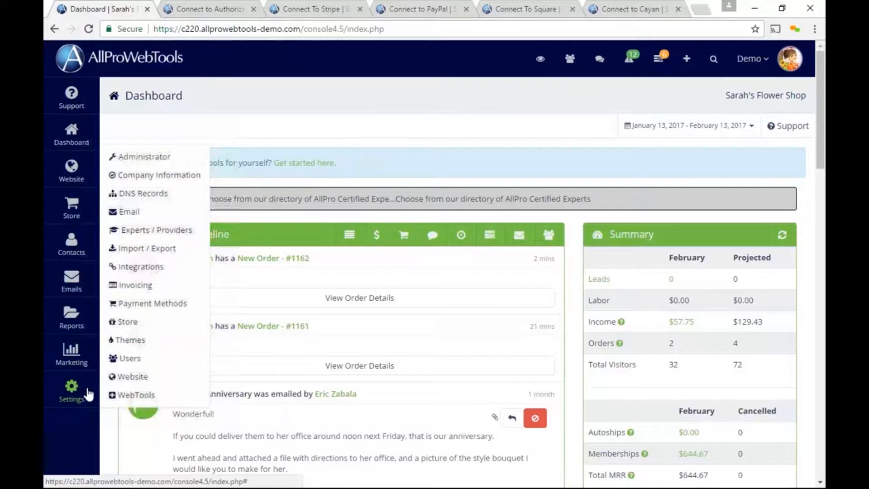
{"action": "left_click", "coordinate": [182, 404]}
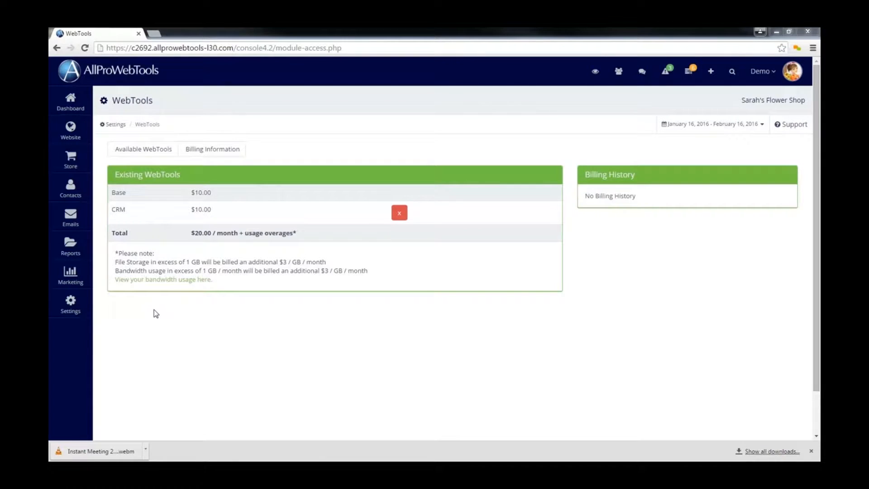
{"action": "left_click", "coordinate": [143, 152]}
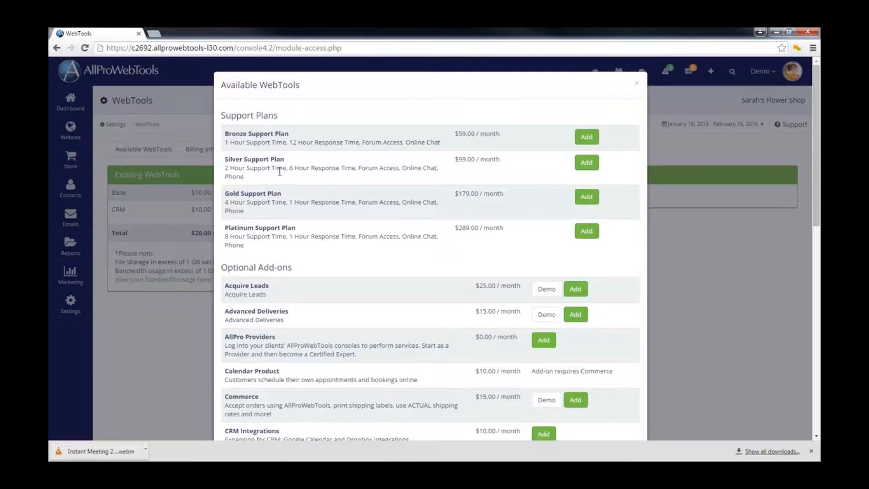
{"action": "scroll", "coordinate": [298, 195], "scroll_direction": "down", "scroll_amount": 3}
- Add the $15.00/month Commerce add-on, bringing the monthly total to $35.00
{"action": "mouse_move", "coordinate": [270, 241]}
{"action": "left_mouse_down"}
{"action": "mouse_move", "coordinate": [237, 241]}
{"action": "mouse_move", "coordinate": [270, 260]}
{"action": "mouse_move", "coordinate": [267, 247]}
{"action": "left_mouse_up"}
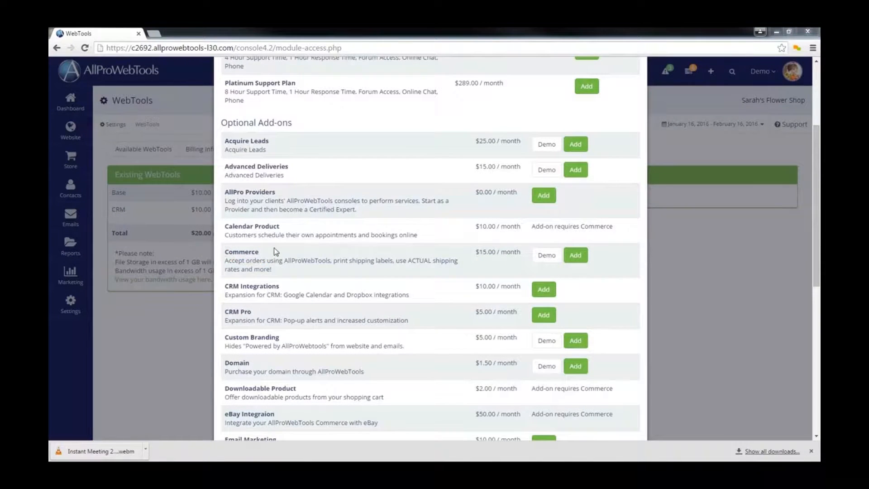
{"action": "left_click", "coordinate": [575, 260]}
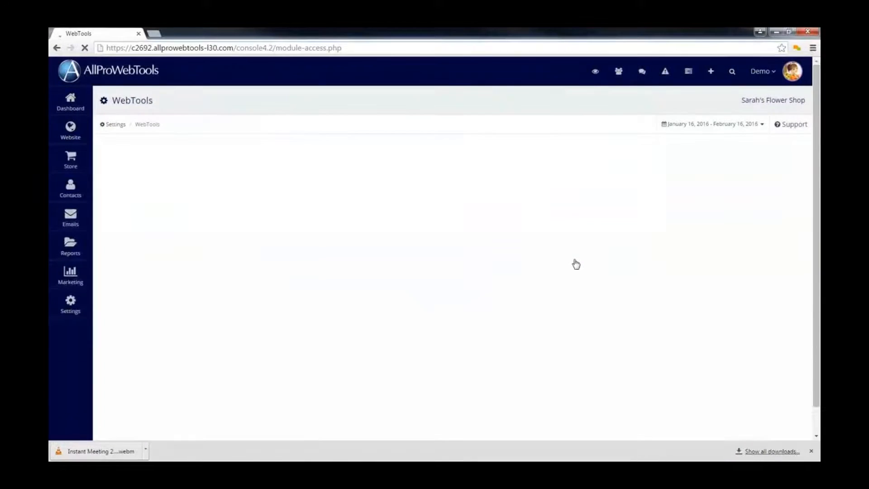
{"action": "mouse_move", "coordinate": [151, 231]}
{"action": "left_mouse_down"}
{"action": "mouse_move", "coordinate": [105, 234]}
{"action": "mouse_move", "coordinate": [148, 233]}
{"action": "left_mouse_up"}
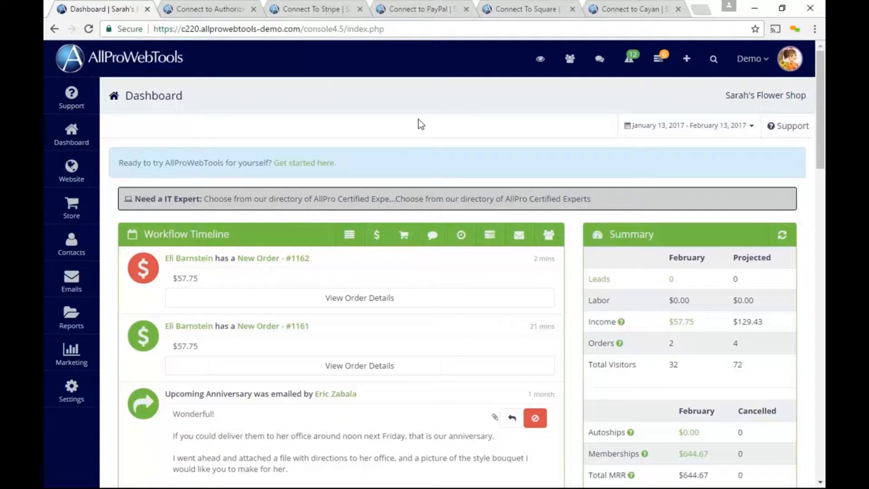
- Open Settings > Integrations and scroll down past Cayan to Square and Stripe
{"action": "mouse_move", "coordinate": [95, 388]}
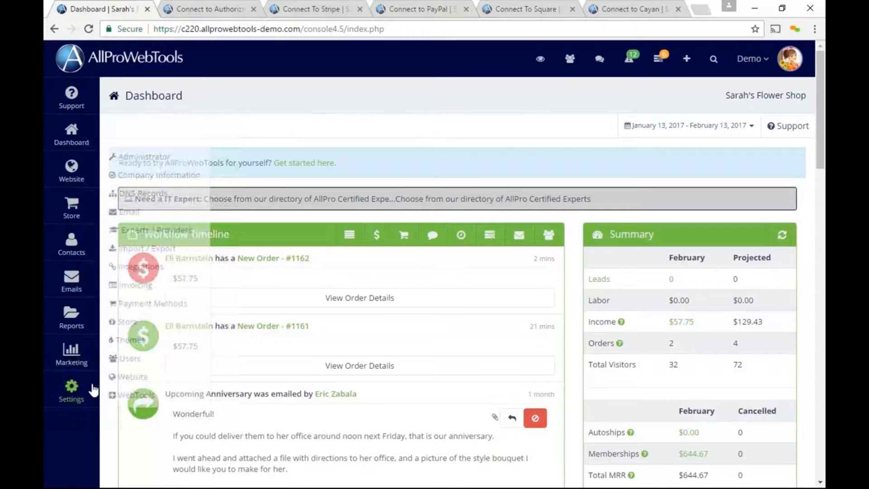
{"action": "left_click", "coordinate": [176, 274]}
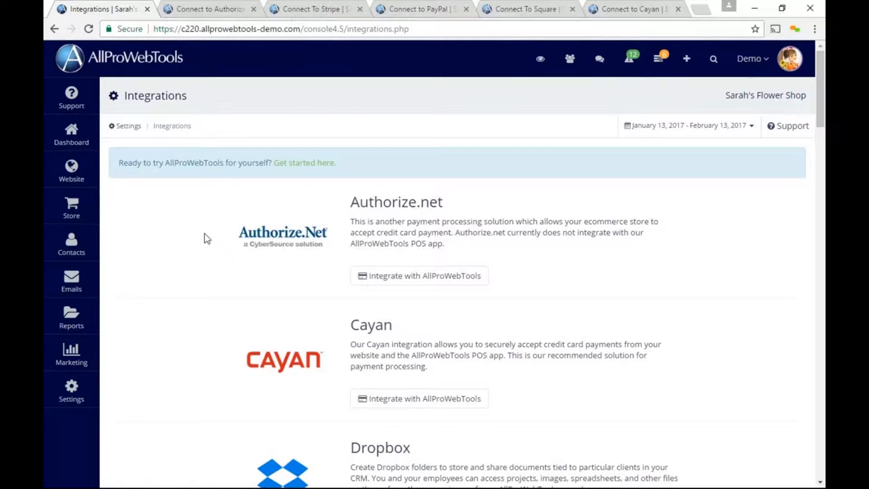
{"action": "scroll", "coordinate": [219, 341], "scroll_direction": "down", "scroll_amount": 10}
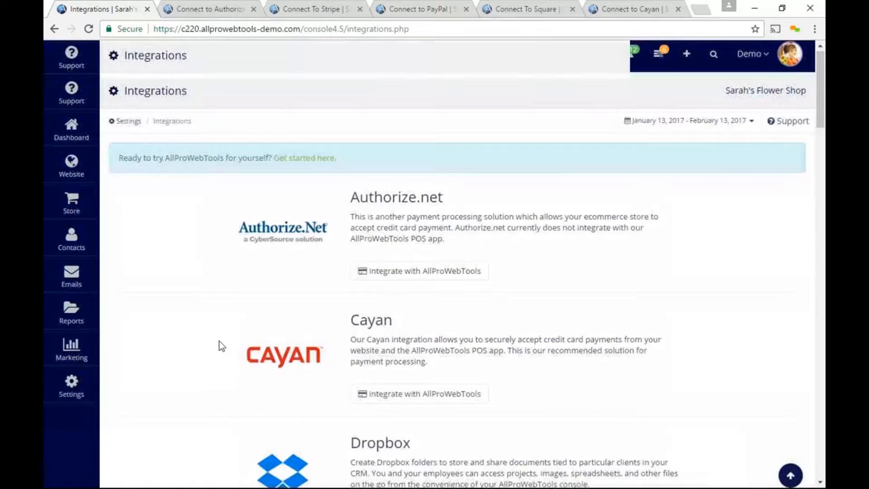
{"action": "scroll", "coordinate": [208, 335], "scroll_direction": "down", "scroll_amount": 20}
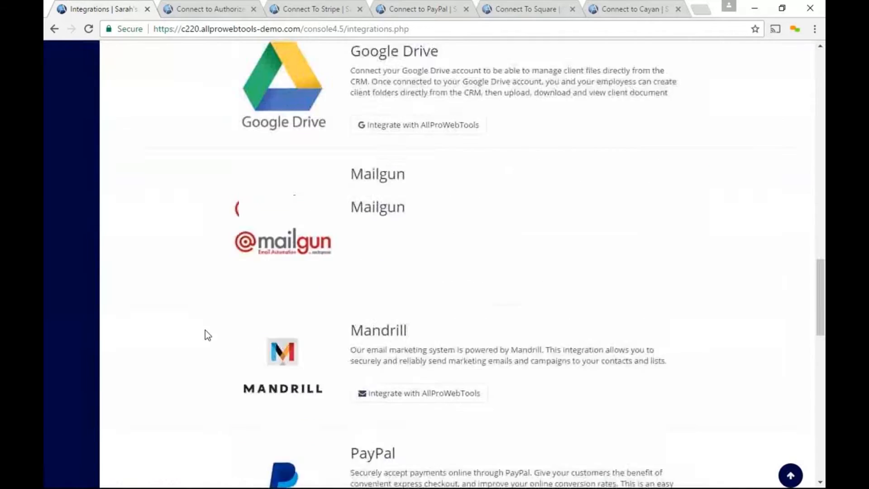
{"action": "scroll", "coordinate": [203, 209], "scroll_direction": "down", "scroll_amount": 3}
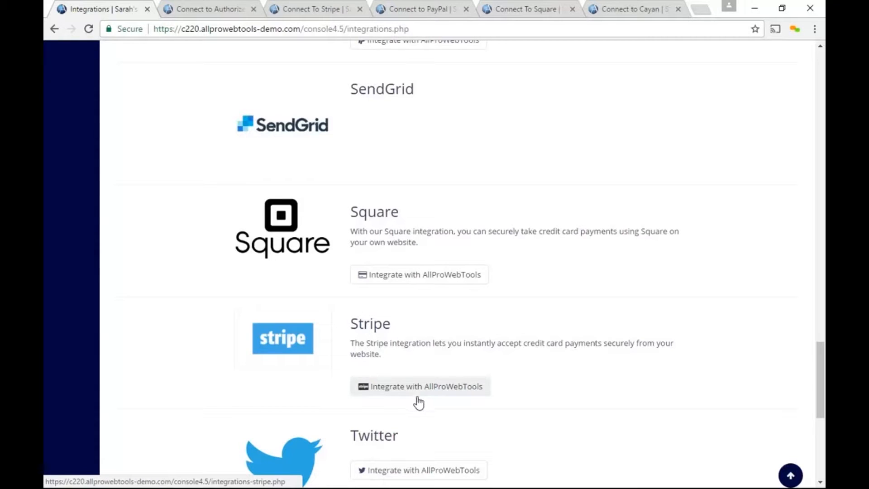
- Review the Authorize.net connection form and its setup instructions
{"action": "left_click", "coordinate": [211, 8]}
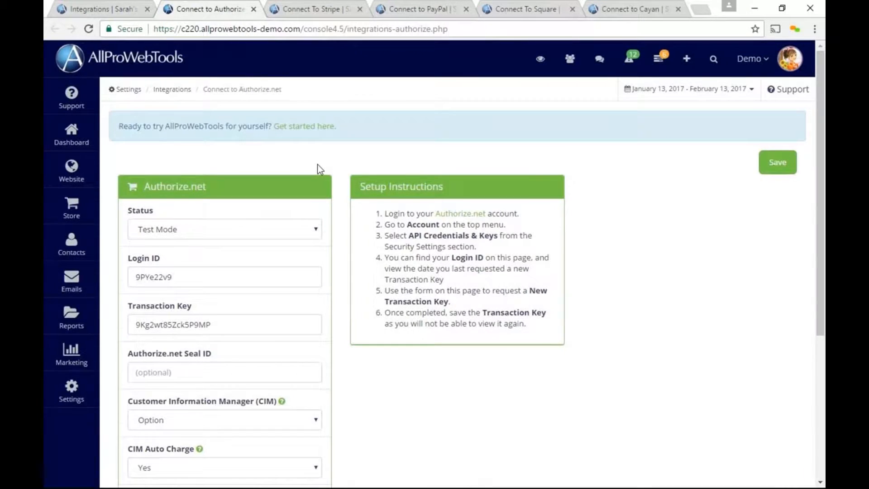
{"action": "scroll", "coordinate": [331, 175], "scroll_direction": "down", "scroll_amount": 2}
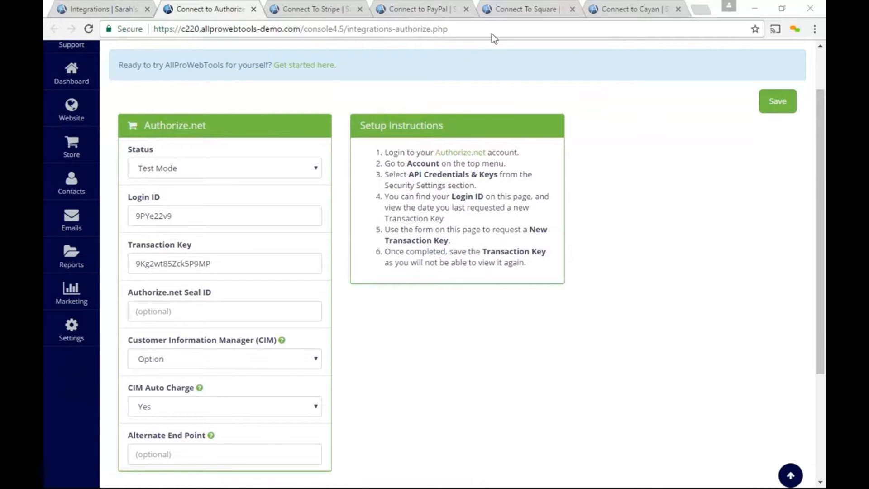
{"action": "mouse_move", "coordinate": [342, 208]}
{"action": "left_mouse_down"}
{"action": "mouse_move", "coordinate": [235, 95]}
{"action": "mouse_move", "coordinate": [124, 401]}
{"action": "mouse_move", "coordinate": [338, 404]}
{"action": "mouse_move", "coordinate": [328, 170]}
{"action": "left_mouse_up"}
{"action": "mouse_move", "coordinate": [521, 107]}
{"action": "left_mouse_down"}
{"action": "mouse_move", "coordinate": [422, 102]}
{"action": "mouse_move", "coordinate": [398, 295]}
{"action": "mouse_move", "coordinate": [541, 134]}
{"action": "mouse_move", "coordinate": [507, 106]}
{"action": "left_mouse_up"}
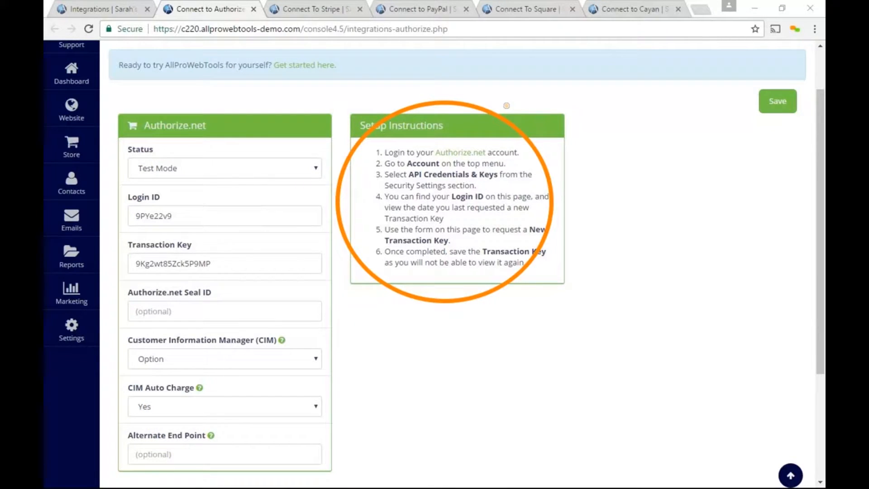
- Save the Authorize.net integration in Test Mode and view the Stripe connection page
{"action": "key", "text": "Escape"}
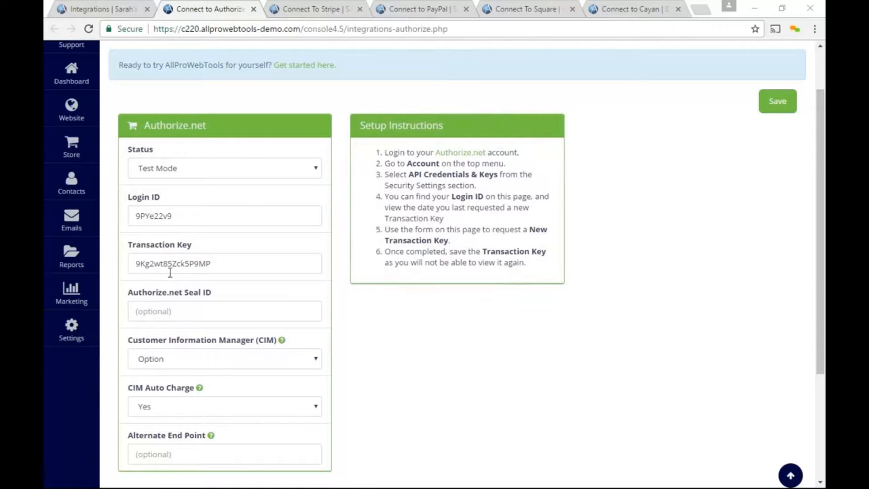
{"action": "left_click", "coordinate": [782, 103]}
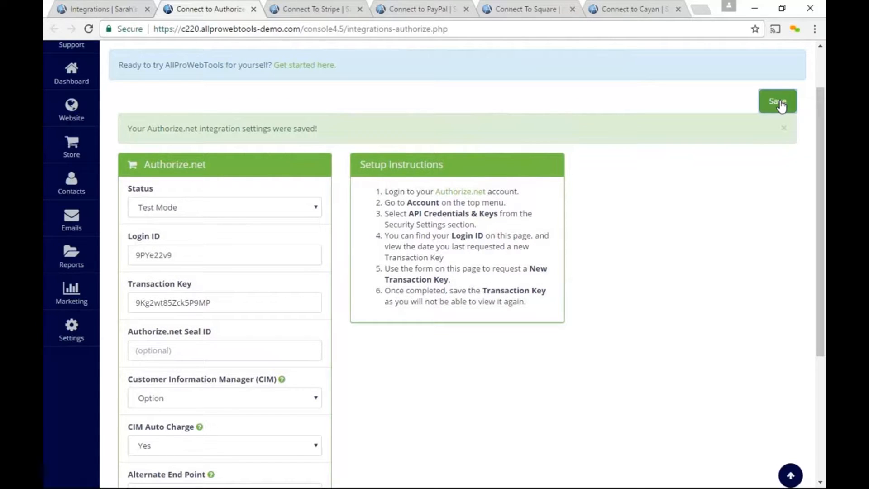
{"action": "left_click", "coordinate": [317, 9]}
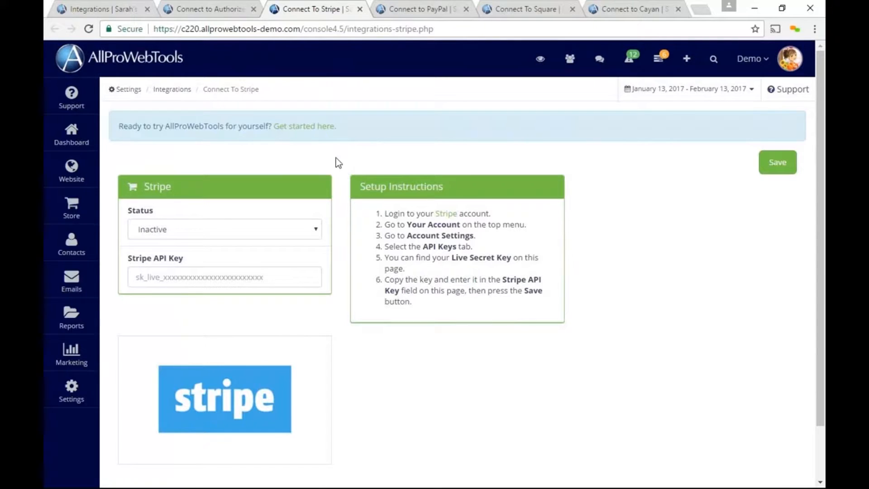
{"action": "left_click", "coordinate": [196, 71]}
{"action": "mouse_move", "coordinate": [340, 193]}
{"action": "left_mouse_down"}
{"action": "mouse_move", "coordinate": [254, 139]}
{"action": "mouse_move", "coordinate": [138, 314]}
{"action": "mouse_move", "coordinate": [362, 230]}
{"action": "mouse_move", "coordinate": [332, 181]}
{"action": "left_mouse_up"}
{"action": "mouse_move", "coordinate": [462, 162]}
{"action": "left_mouse_down"}
{"action": "mouse_move", "coordinate": [328, 230]}
{"action": "mouse_move", "coordinate": [557, 204]}
{"action": "mouse_move", "coordinate": [454, 171]}
{"action": "left_mouse_up"}
- Show the PayPal connection settings and highlight the PayPal Standard fields and instructions
{"action": "left_click", "coordinate": [418, 12]}
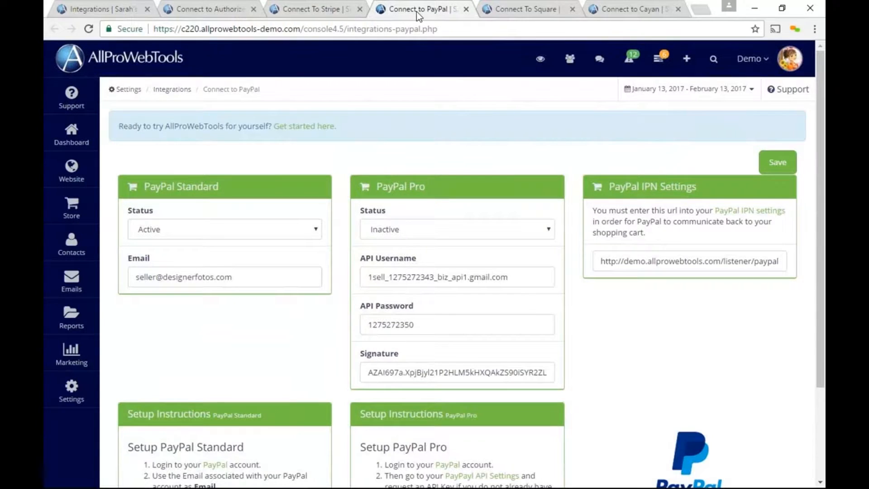
{"action": "scroll", "coordinate": [397, 139], "scroll_direction": "down", "scroll_amount": 1}
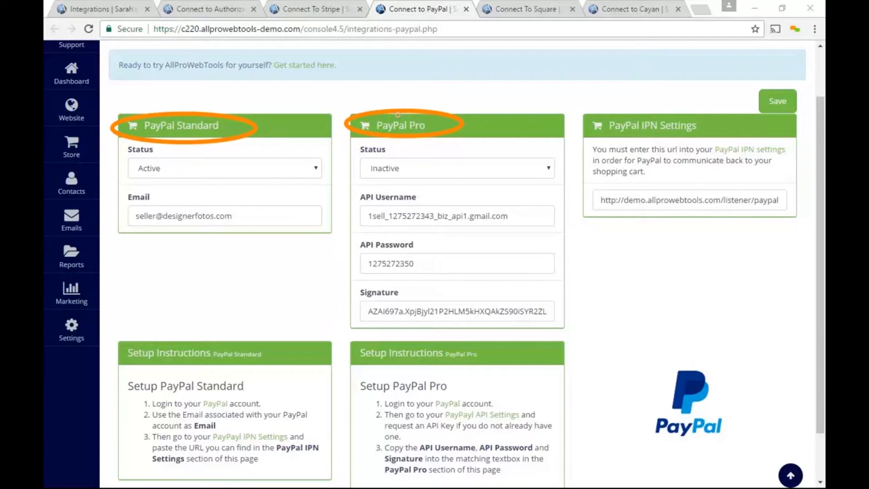
{"action": "key", "text": "Escape"}
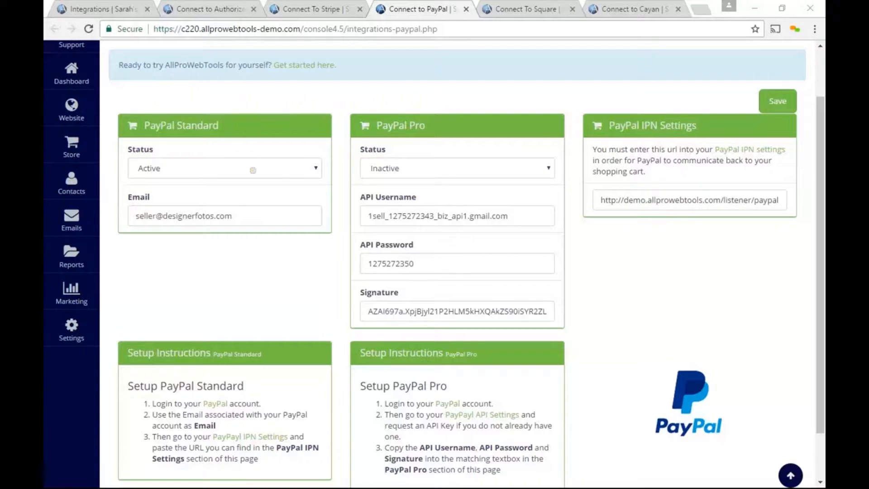
{"action": "mouse_move", "coordinate": [309, 112]}
{"action": "left_mouse_down"}
{"action": "mouse_move", "coordinate": [266, 107]}
{"action": "mouse_move", "coordinate": [296, 240]}
{"action": "mouse_move", "coordinate": [308, 111]}
{"action": "left_mouse_up"}
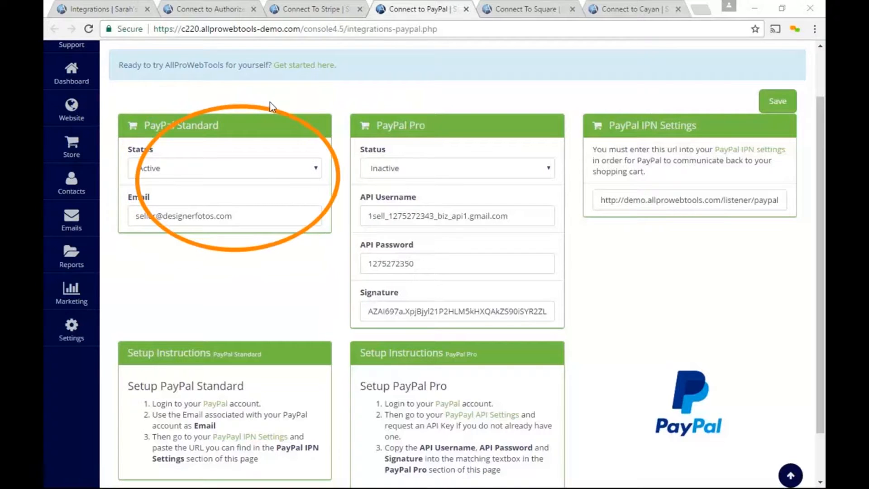
{"action": "mouse_move", "coordinate": [268, 334]}
{"action": "left_mouse_down"}
{"action": "mouse_move", "coordinate": [271, 452]}
{"action": "mouse_move", "coordinate": [280, 345]}
{"action": "left_mouse_up"}
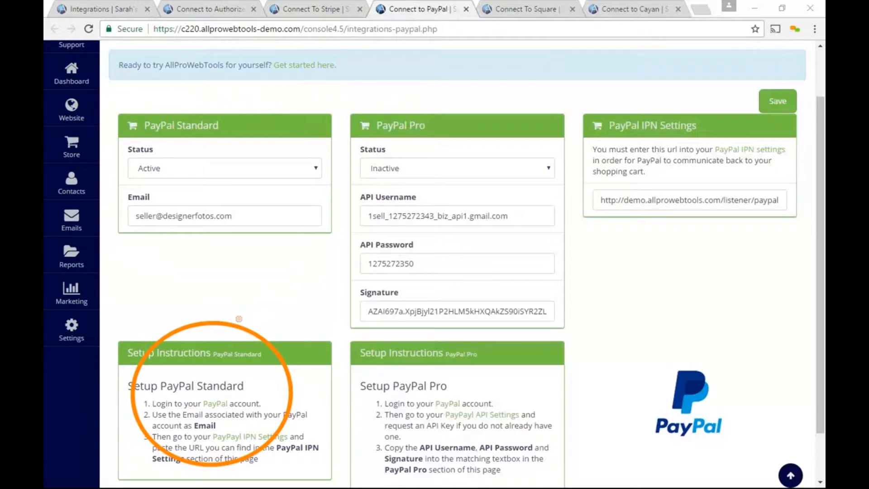
- Mark the PayPal Pro credential fields and setup instructions, then view the Square page
{"action": "mouse_move", "coordinate": [408, 132]}
{"action": "left_mouse_down"}
{"action": "mouse_move", "coordinate": [475, 117]}
{"action": "mouse_move", "coordinate": [416, 295]}
{"action": "mouse_move", "coordinate": [491, 131]}
{"action": "left_mouse_up"}
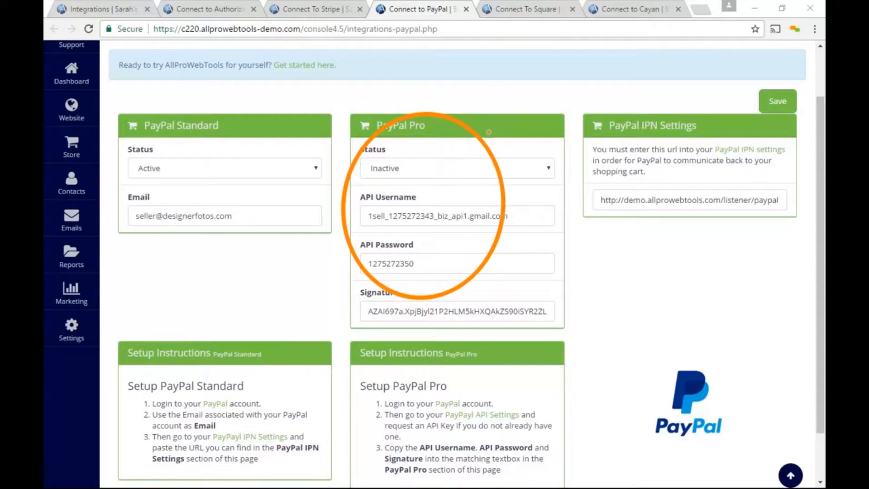
{"action": "mouse_move", "coordinate": [476, 356]}
{"action": "left_mouse_down"}
{"action": "mouse_move", "coordinate": [398, 453]}
{"action": "mouse_move", "coordinate": [481, 349]}
{"action": "left_mouse_up"}
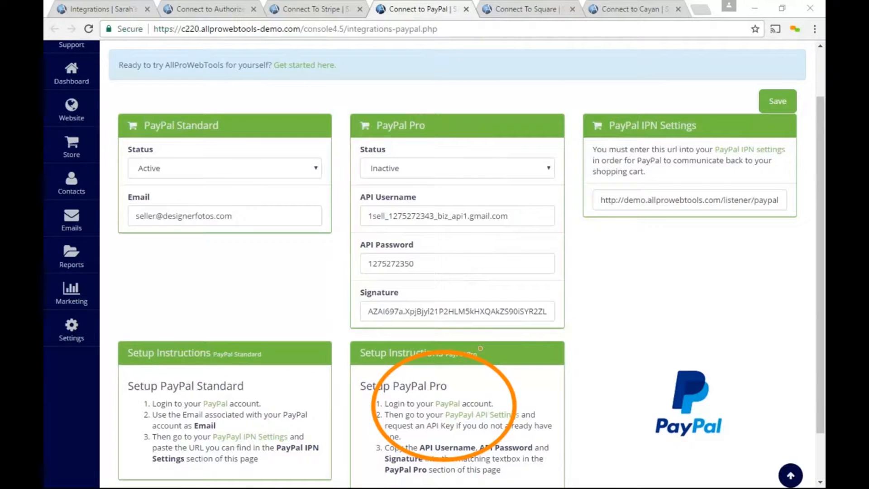
{"action": "left_click", "coordinate": [521, 9]}
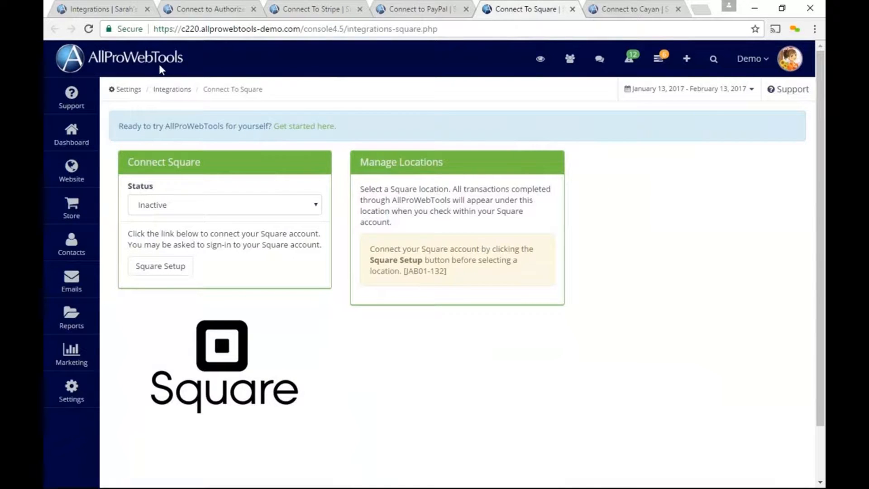
{"action": "left_click_drag", "start_coordinate": [220, 254], "coordinate": [129, 273]}
{"action": "mouse_move", "coordinate": [181, 245]}
{"action": "left_mouse_down"}
{"action": "mouse_move", "coordinate": [128, 260]}
{"action": "mouse_move", "coordinate": [156, 238]}
{"action": "left_mouse_up"}
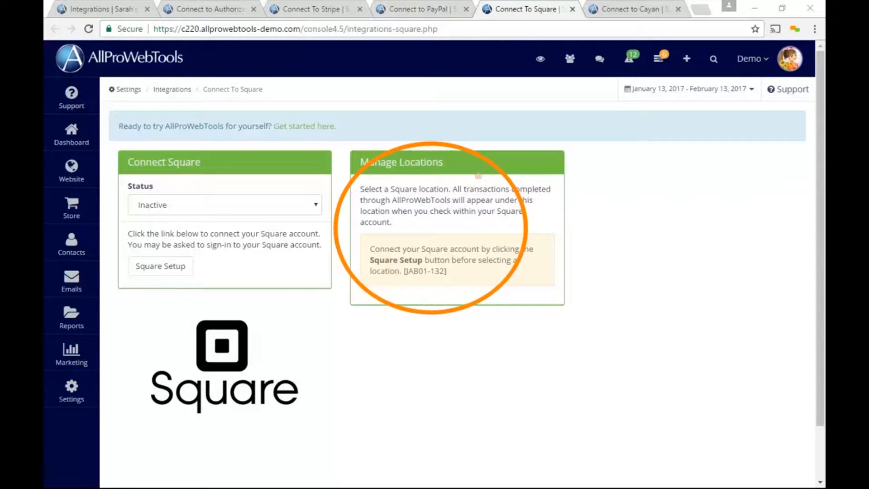
- Show the Cayan integration page and highlight its settings and setup instructions
{"action": "left_click", "coordinate": [643, 10]}
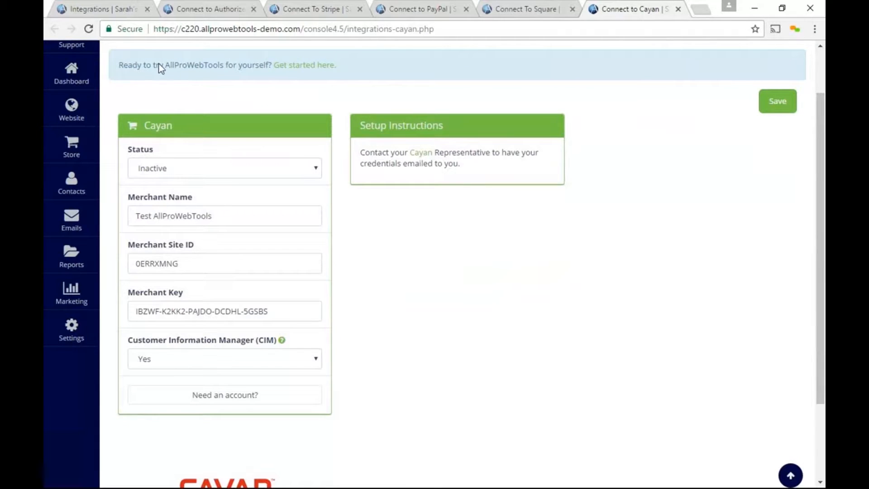
{"action": "mouse_move", "coordinate": [344, 256]}
{"action": "left_mouse_down"}
{"action": "mouse_move", "coordinate": [259, 107]}
{"action": "mouse_move", "coordinate": [147, 320]}
{"action": "mouse_move", "coordinate": [327, 290]}
{"action": "mouse_move", "coordinate": [331, 223]}
{"action": "left_mouse_up"}
{"action": "mouse_move", "coordinate": [432, 110]}
{"action": "left_mouse_down"}
{"action": "mouse_move", "coordinate": [408, 202]}
{"action": "mouse_move", "coordinate": [387, 106]}
{"action": "mouse_move", "coordinate": [406, 114]}
{"action": "left_mouse_up"}
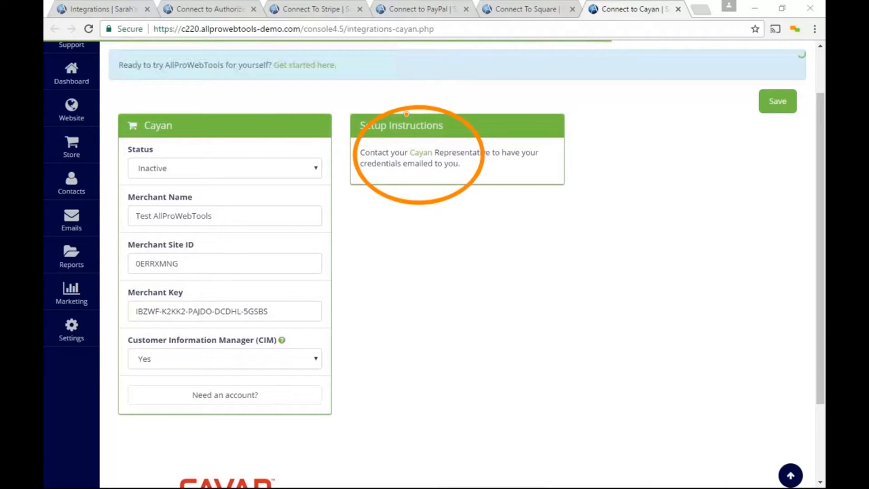
{"action": "left_click_drag", "start_coordinate": [357, 153], "coordinate": [522, 158]}
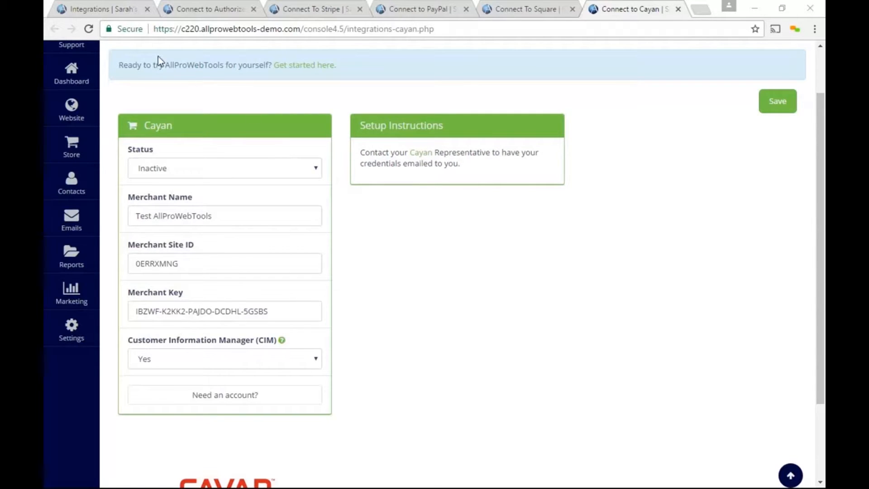
- Point out the Cayan account offer and save the Cayan integration settings
{"action": "mouse_move", "coordinate": [272, 378]}
{"action": "left_mouse_down"}
{"action": "mouse_move", "coordinate": [123, 379]}
{"action": "mouse_move", "coordinate": [306, 453]}
{"action": "mouse_move", "coordinate": [207, 372]}
{"action": "left_mouse_up"}
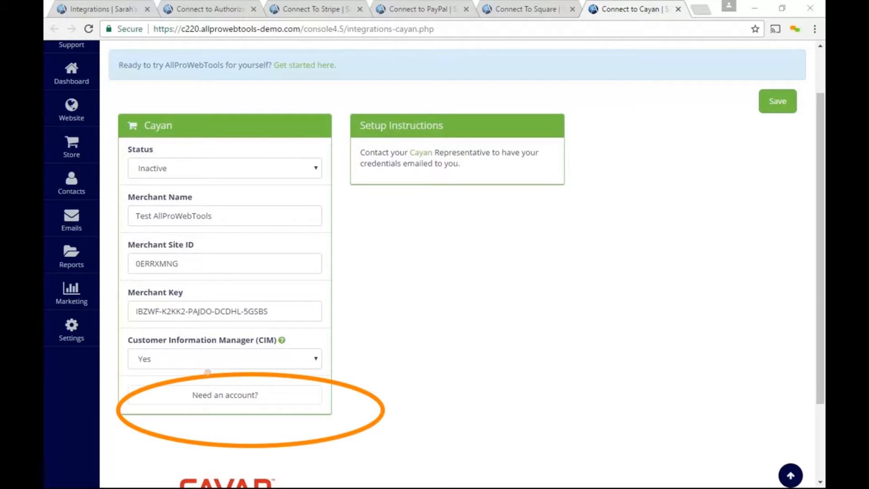
{"action": "key", "text": "Escape"}
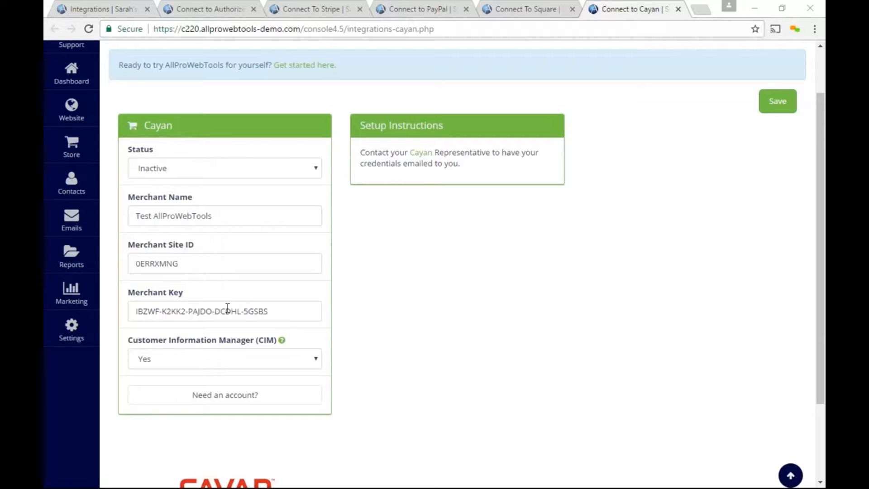
{"action": "left_click", "coordinate": [779, 104]}
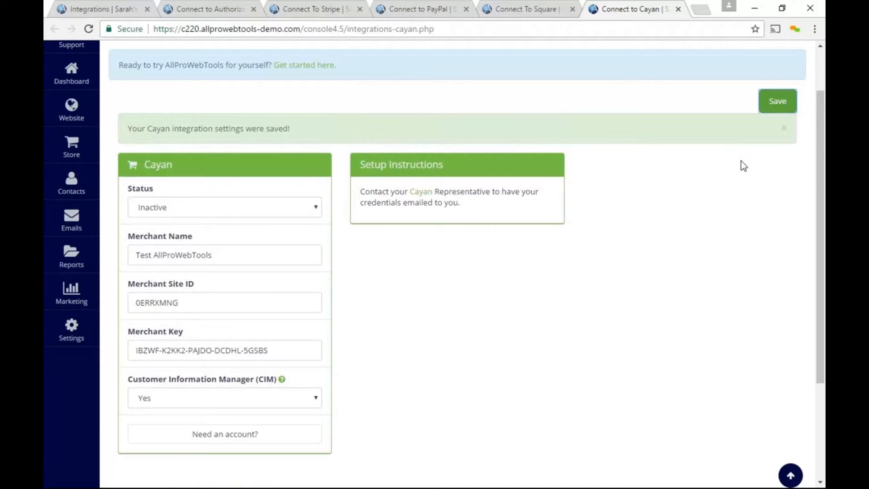
- Change Cayan's status from Inactive to Active and save the integration
{"action": "mouse_move", "coordinate": [179, 177]}
{"action": "left_mouse_down"}
{"action": "mouse_move", "coordinate": [136, 175]}
{"action": "mouse_move", "coordinate": [189, 217]}
{"action": "mouse_move", "coordinate": [244, 179]}
{"action": "mouse_move", "coordinate": [171, 177]}
{"action": "left_mouse_up"}
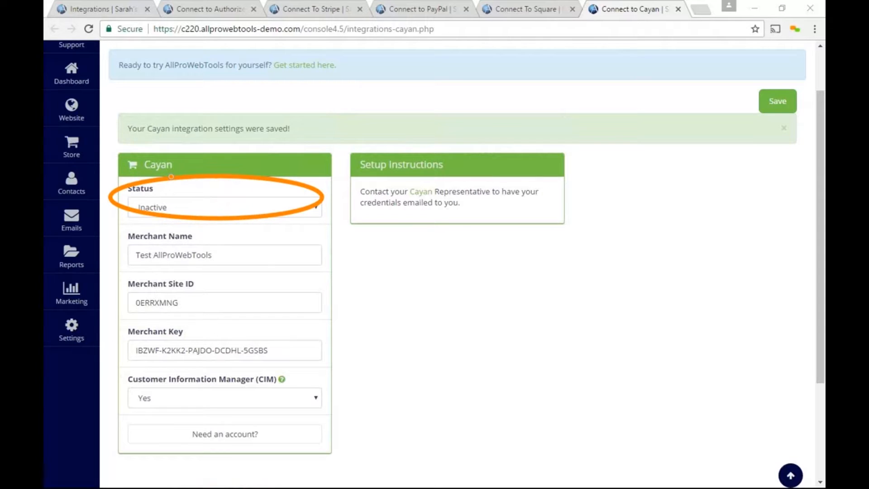
{"action": "key", "text": "Escape"}
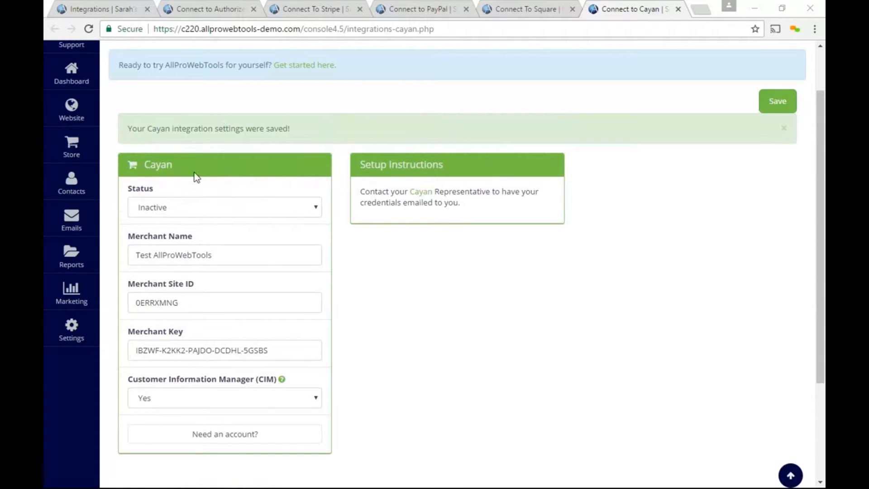
{"action": "left_click", "coordinate": [316, 207]}
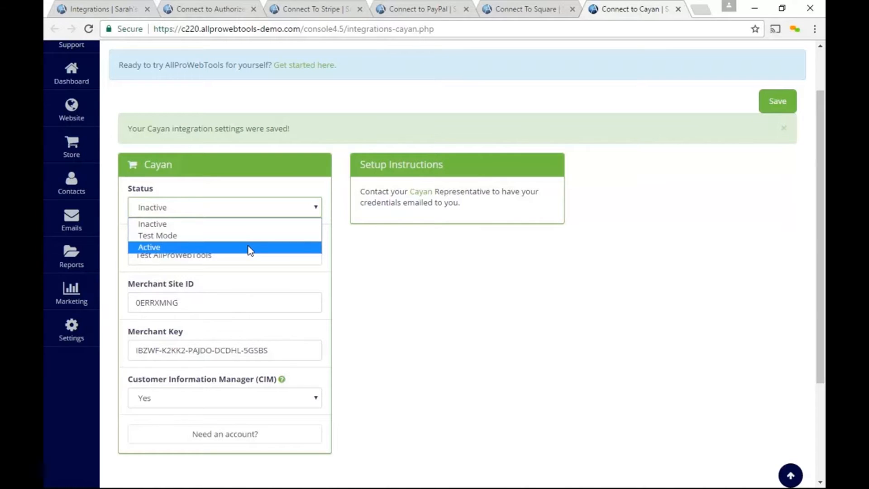
{"action": "left_click", "coordinate": [249, 248]}
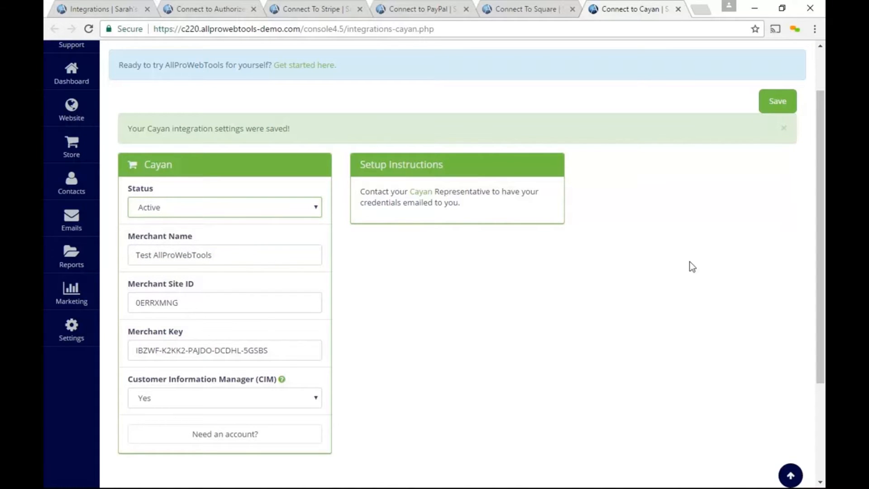
{"action": "left_click", "coordinate": [777, 111]}
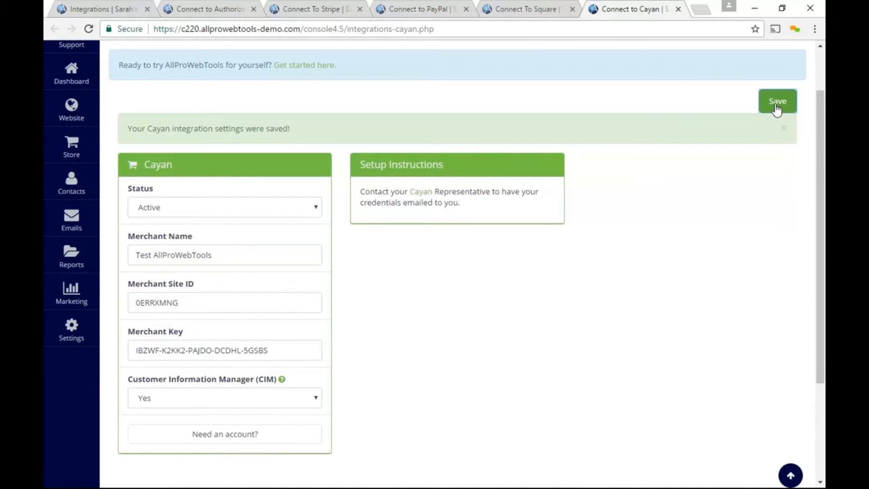
- Open Payment Methods and highlight the card processor, Accepted Credit Cards and PayPal Standard sections
{"action": "mouse_move", "coordinate": [71, 327]}
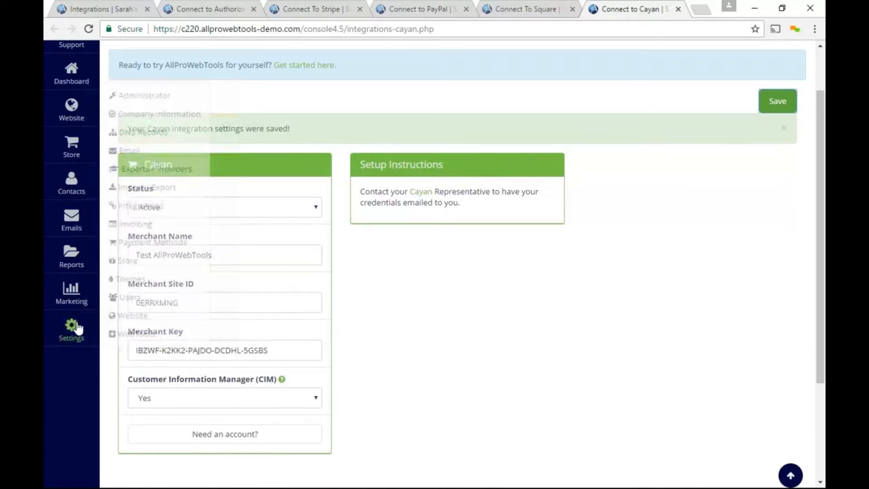
{"action": "left_click", "coordinate": [179, 243]}
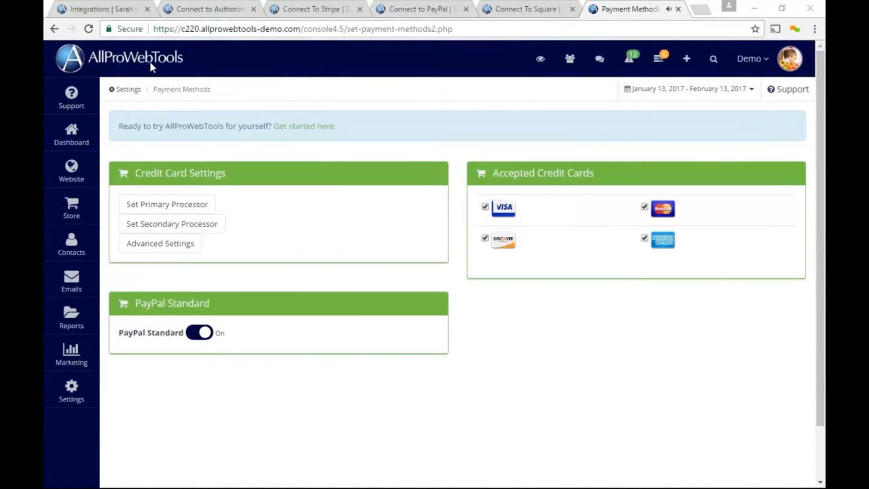
{"action": "mouse_move", "coordinate": [254, 157]}
{"action": "left_mouse_down"}
{"action": "mouse_move", "coordinate": [126, 152]}
{"action": "mouse_move", "coordinate": [243, 229]}
{"action": "mouse_move", "coordinate": [244, 154]}
{"action": "left_mouse_up"}
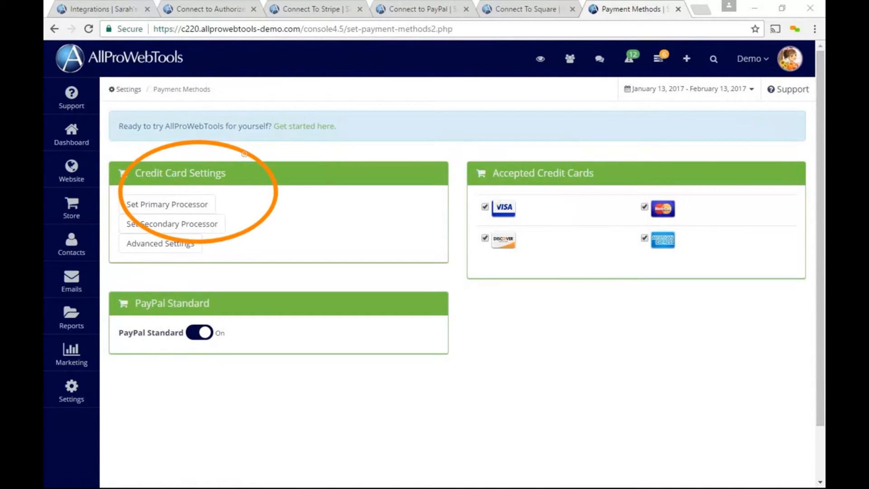
{"action": "mouse_move", "coordinate": [573, 148]}
{"action": "left_mouse_down"}
{"action": "mouse_move", "coordinate": [613, 159]}
{"action": "mouse_move", "coordinate": [557, 135]}
{"action": "left_mouse_up"}
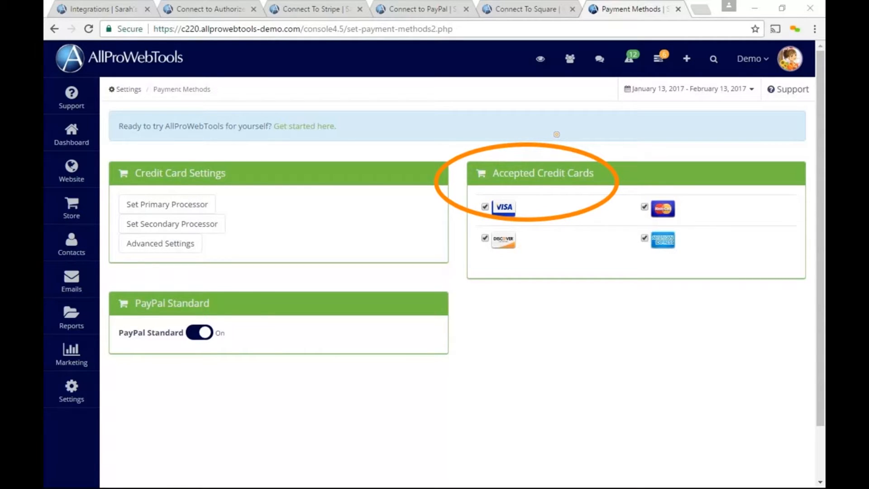
{"action": "mouse_move", "coordinate": [199, 292]}
{"action": "left_mouse_down"}
{"action": "mouse_move", "coordinate": [166, 360]}
{"action": "mouse_move", "coordinate": [202, 293]}
{"action": "left_mouse_up"}
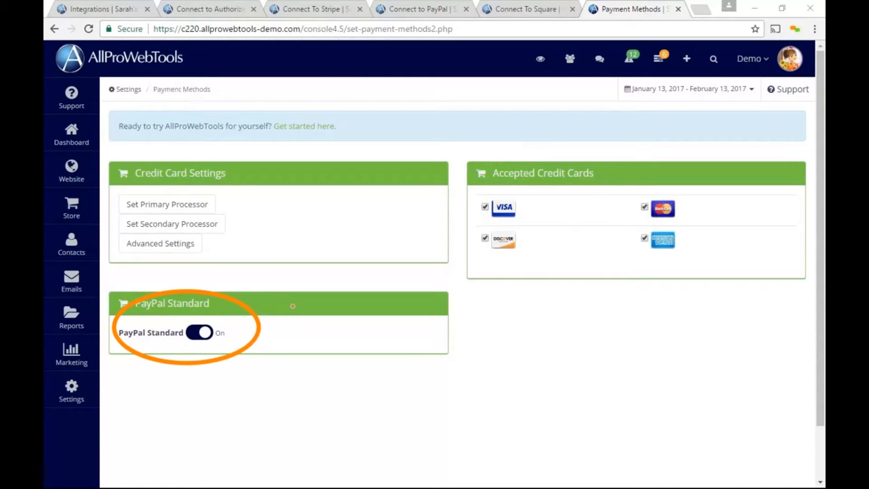
- Toggle PayPal Standard off and back on, leaving it enabled
{"action": "key", "text": "Escape"}
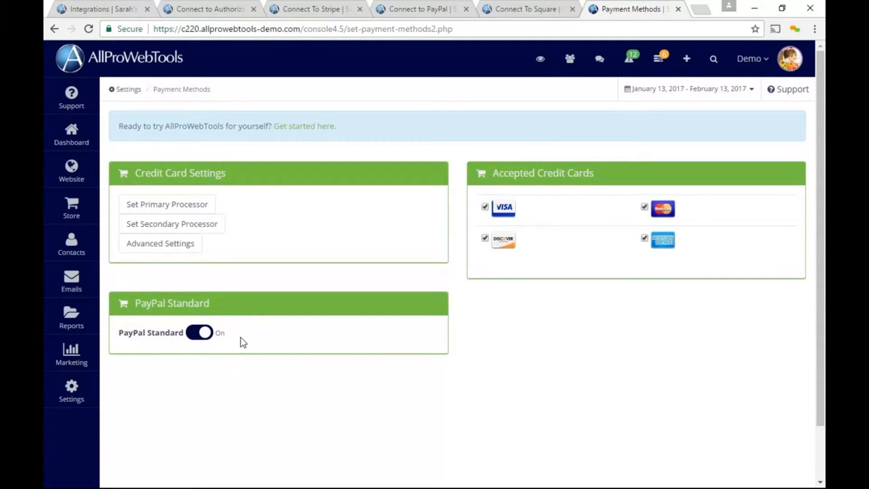
{"action": "left_click", "coordinate": [198, 337]}
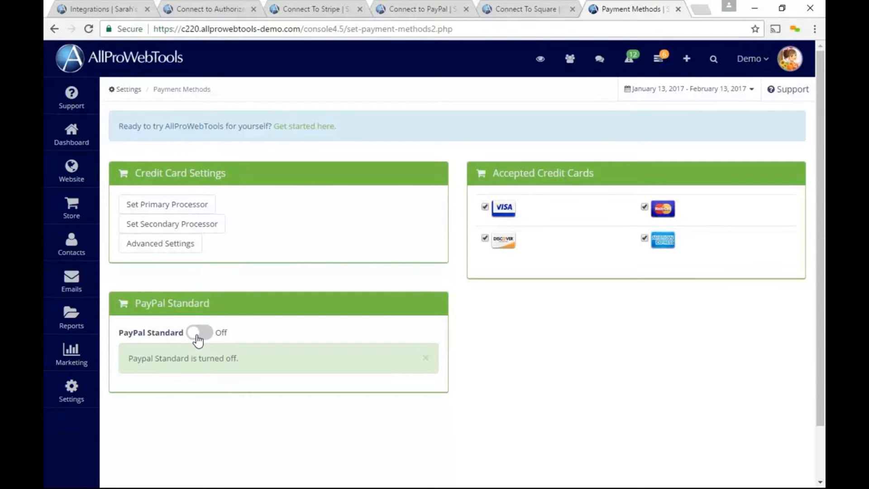
{"action": "left_click", "coordinate": [198, 337]}
- Set Cayan as the primary card processor and save it
{"action": "left_click", "coordinate": [167, 206]}
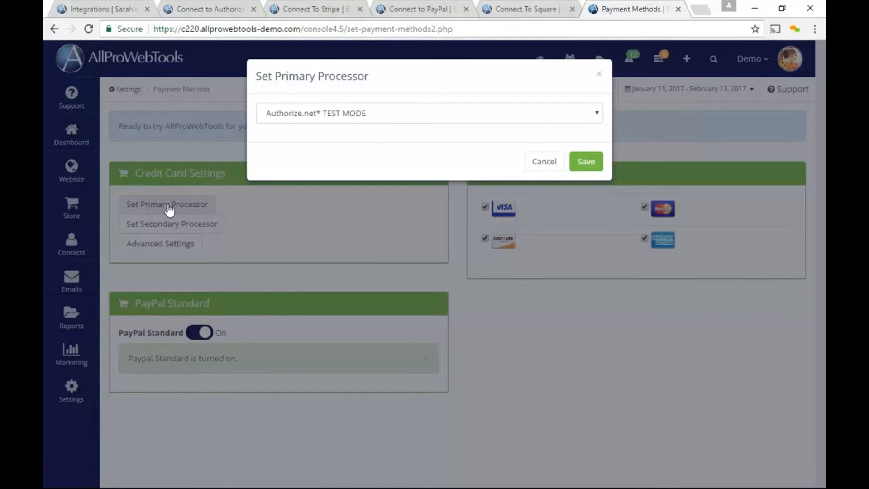
{"action": "left_click", "coordinate": [346, 107]}
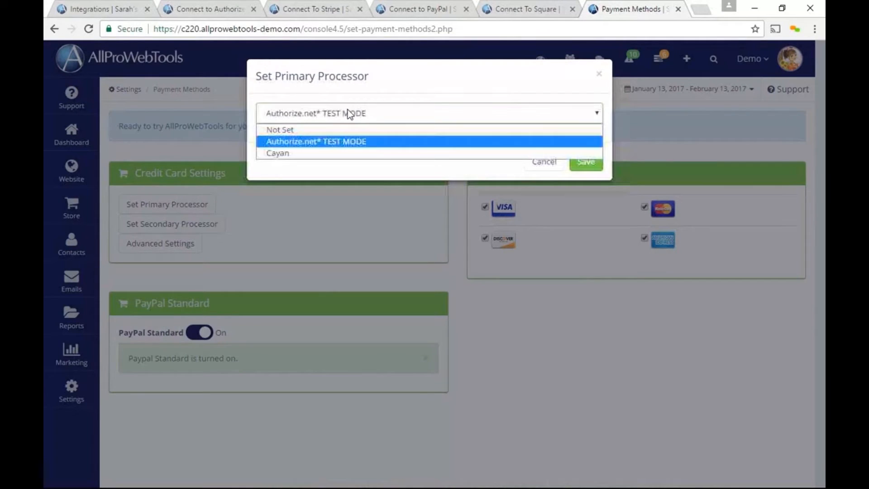
{"action": "left_click", "coordinate": [354, 155]}
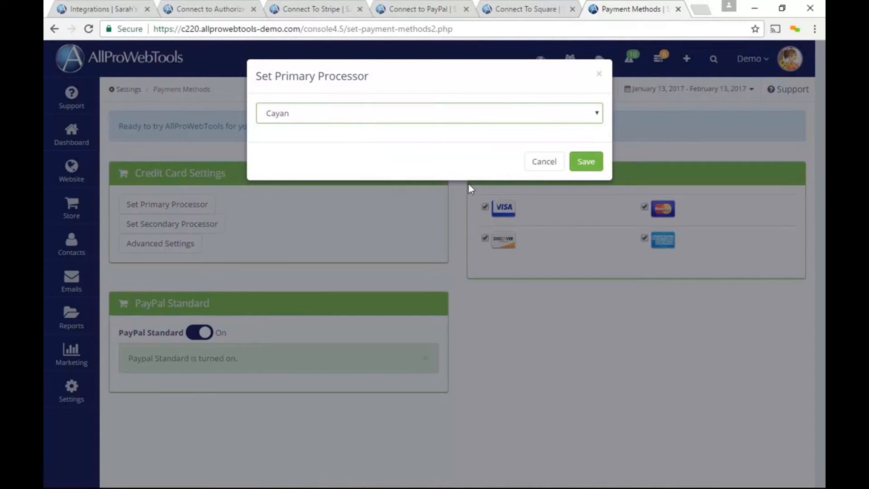
{"action": "left_click", "coordinate": [588, 170]}
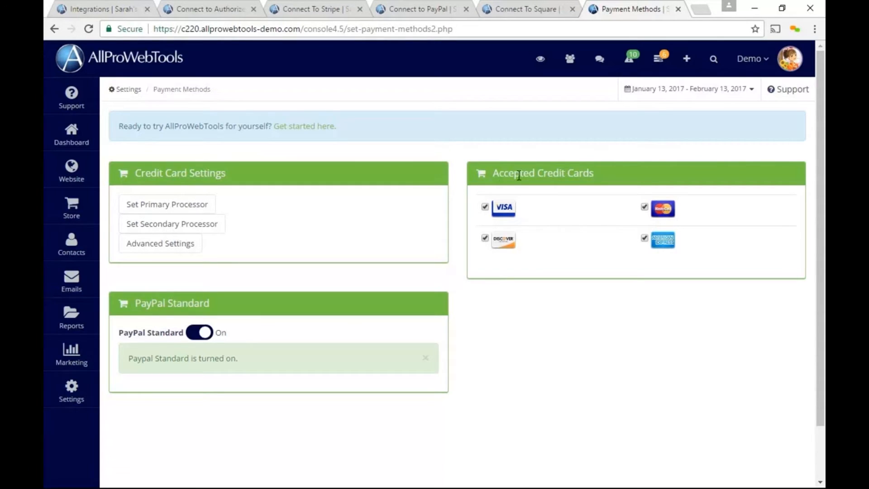
- Check the secondary processor options and leave it at Not Set
{"action": "left_click", "coordinate": [210, 229]}
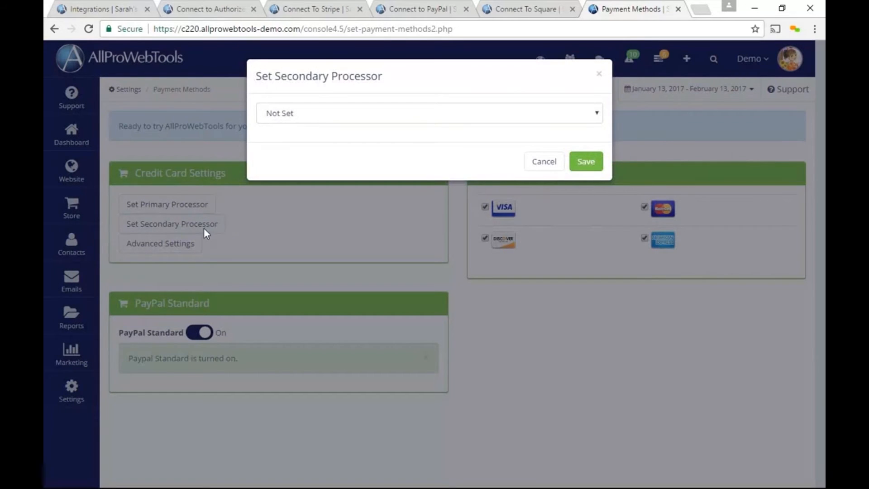
{"action": "left_click", "coordinate": [295, 118]}
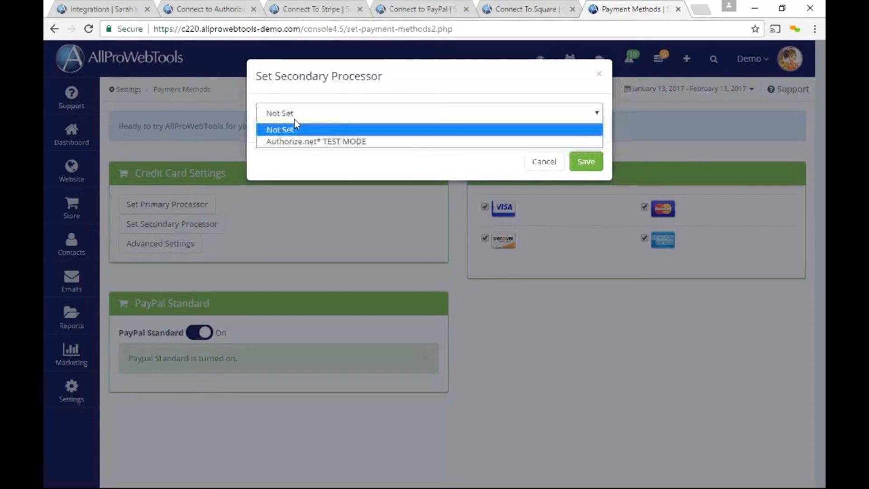
{"action": "left_click", "coordinate": [315, 166]}
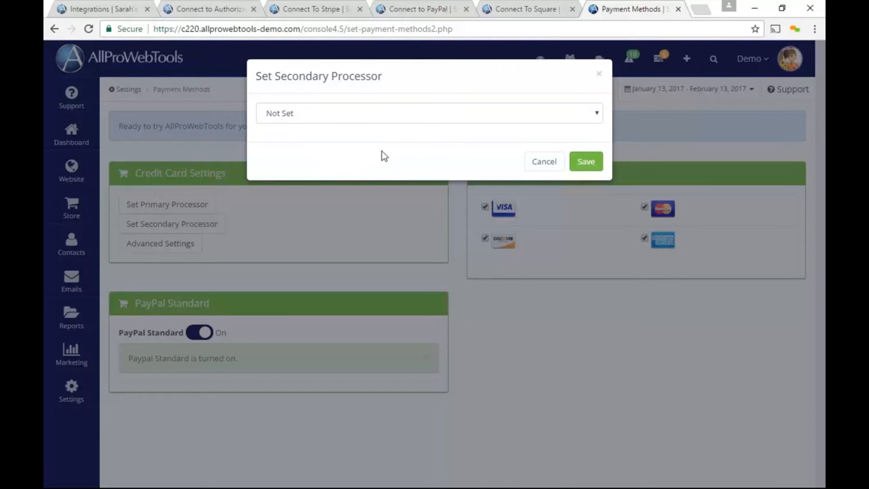
{"action": "left_click", "coordinate": [552, 162]}
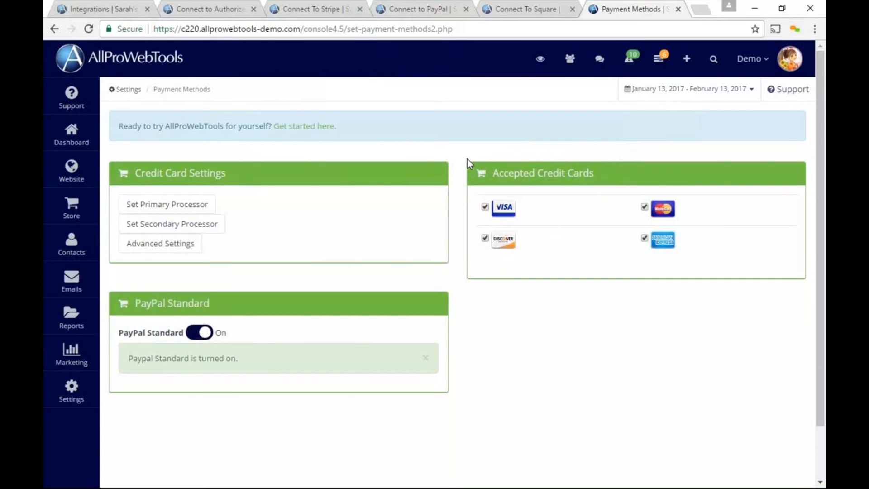
{"action": "left_click", "coordinate": [185, 245]}
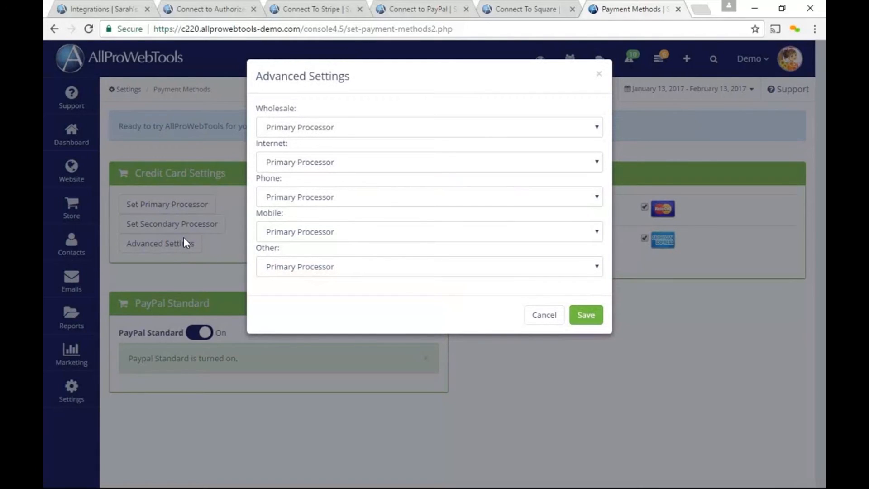
{"action": "left_click", "coordinate": [354, 132]}
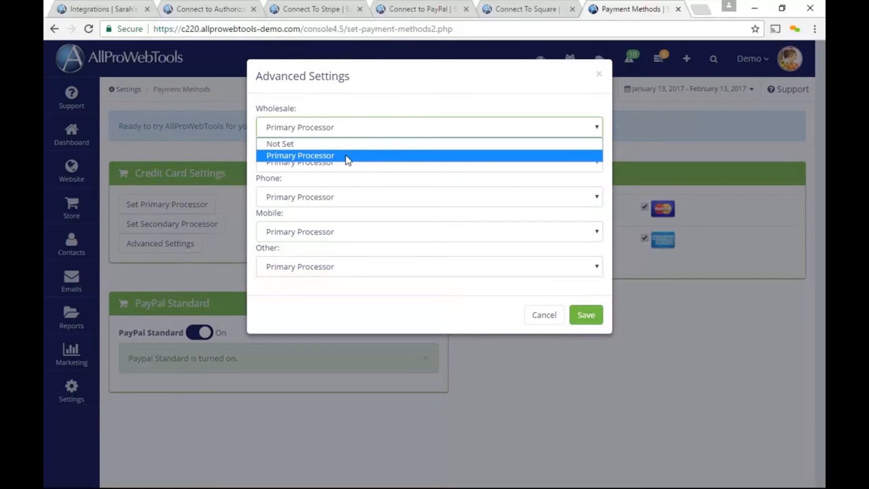
{"action": "left_click", "coordinate": [311, 157]}
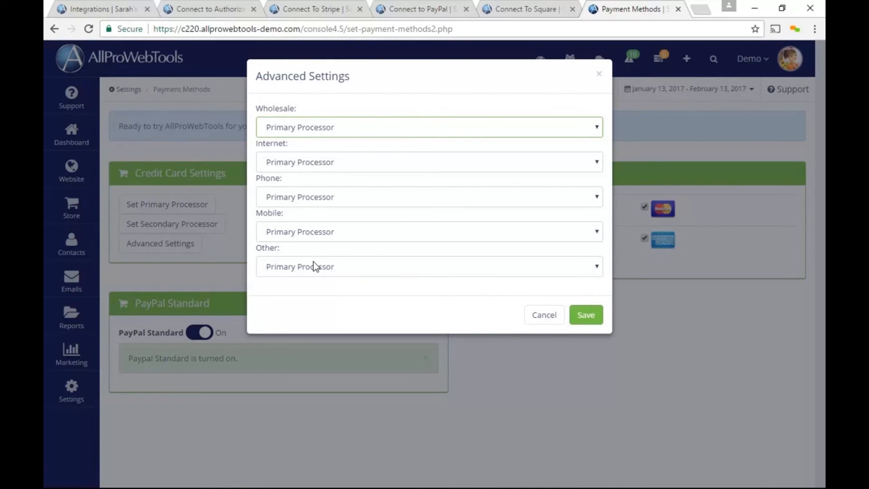
{"action": "left_click", "coordinate": [536, 321]}
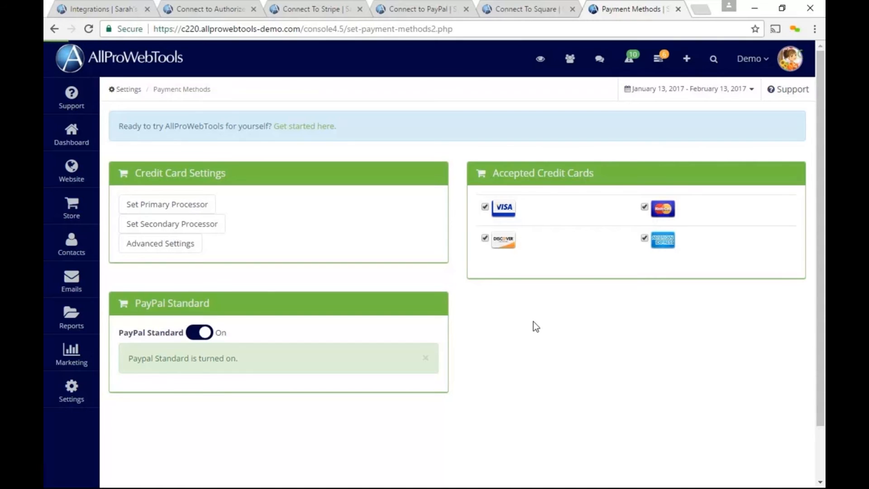
{"action": "left_click", "coordinate": [89, 141]}
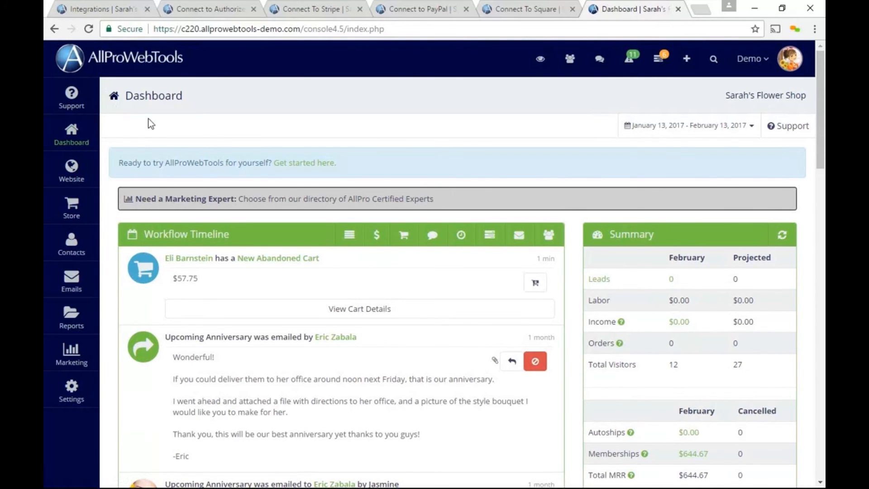
- Turn the abandoned Rose Bouquet cart into order #1161 with USPS First Class shipping, totalling $57.75
{"action": "left_click", "coordinate": [271, 260]}
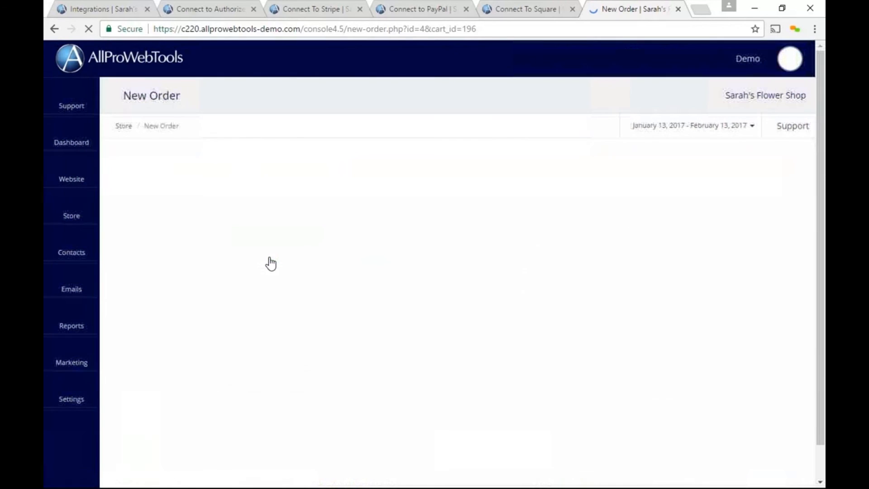
{"action": "scroll", "coordinate": [270, 260], "scroll_direction": "down", "scroll_amount": 5}
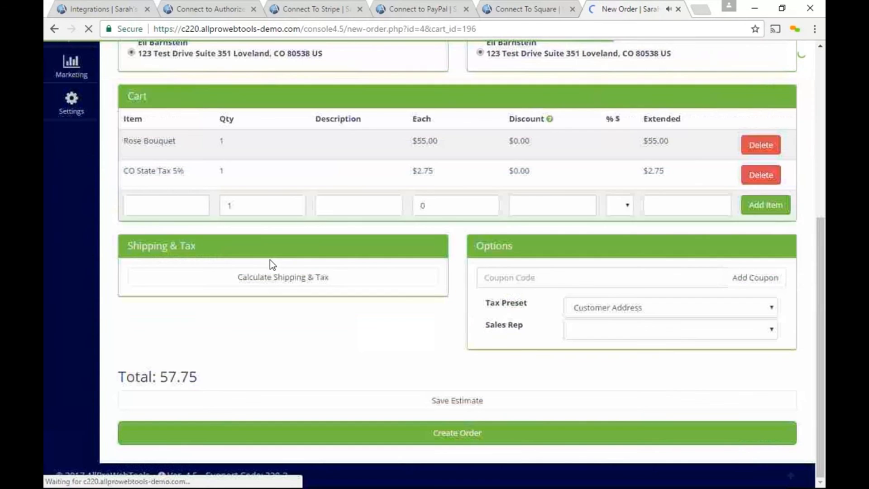
{"action": "left_click", "coordinate": [270, 278]}
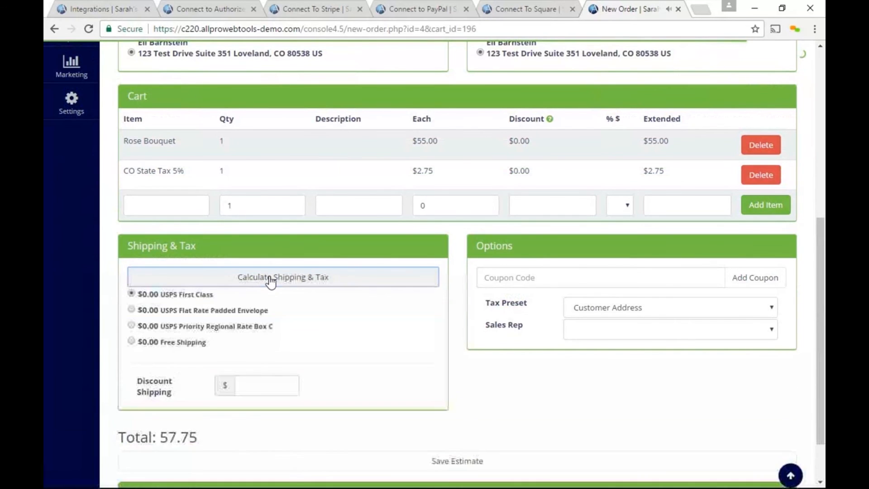
{"action": "scroll", "coordinate": [270, 279], "scroll_direction": "down", "scroll_amount": 2}
{"action": "left_click", "coordinate": [329, 436]}
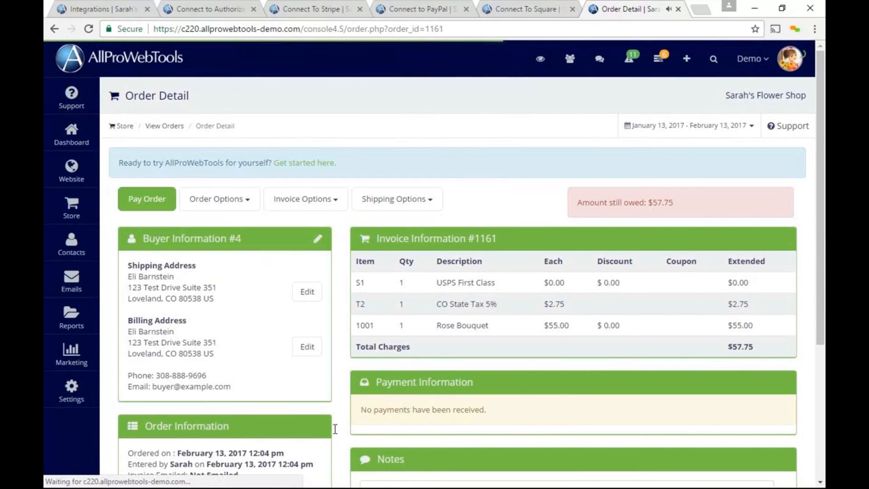
- Start paying order #1161 by credit card with a new card through Cayan
{"action": "left_click", "coordinate": [163, 199]}
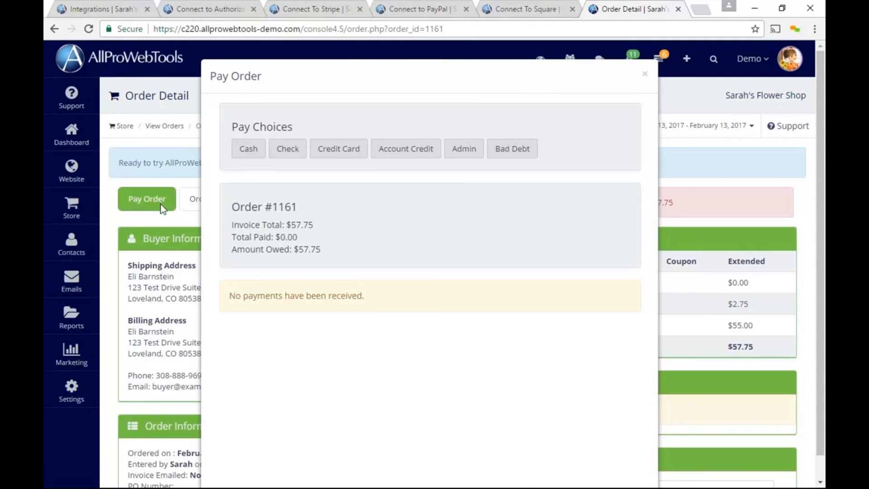
{"action": "left_click", "coordinate": [352, 156]}
{"action": "left_click", "coordinate": [225, 190]}
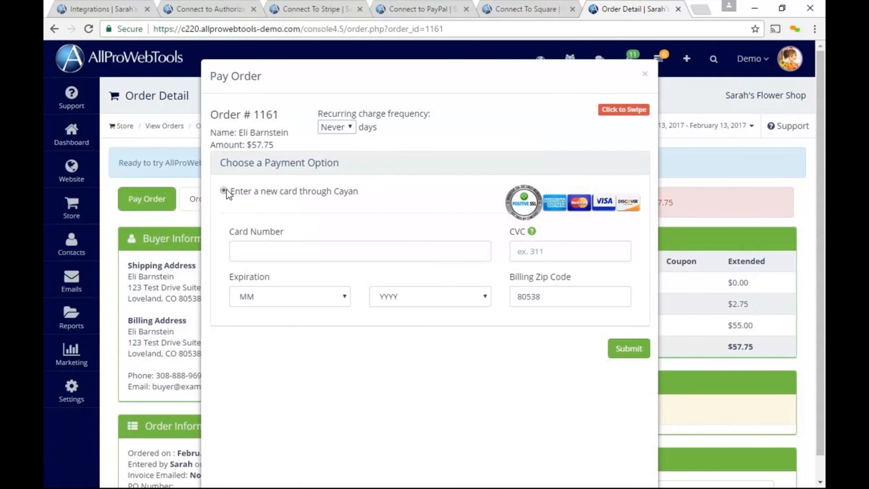
- Enter the test card number and CVC, set expiry 2/2020, and submit the payment
{"action": "left_click", "coordinate": [261, 252]}
{"action": "type", "text": "4242"}
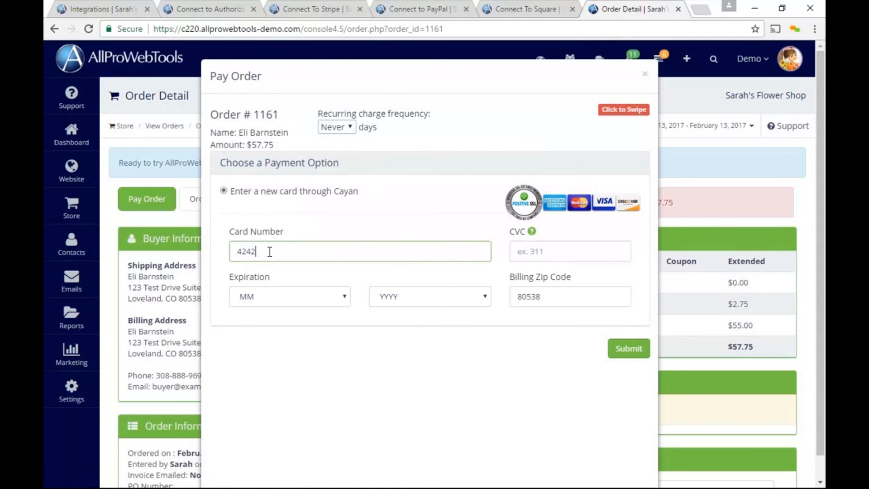
{"action": "type", "text": "424242424242"}
{"action": "left_click", "coordinate": [534, 249]}
{"action": "type", "text": "311"}
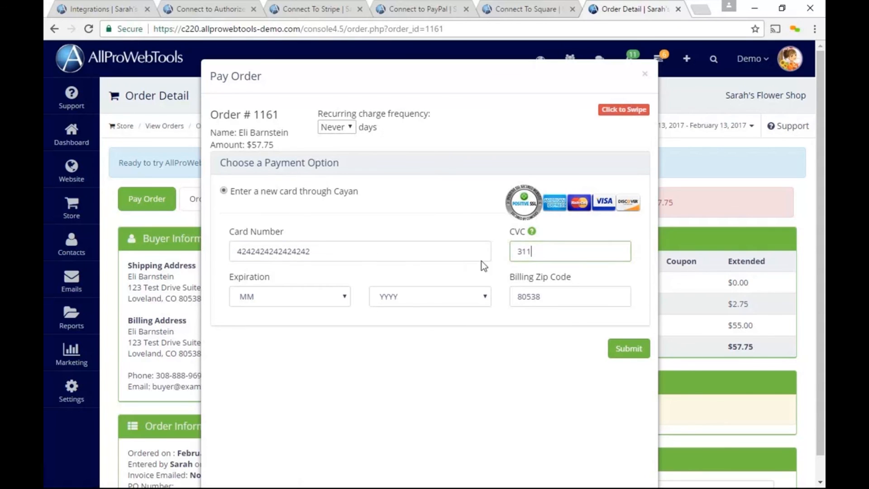
{"action": "left_click", "coordinate": [325, 298]}
{"action": "left_click", "coordinate": [287, 336]}
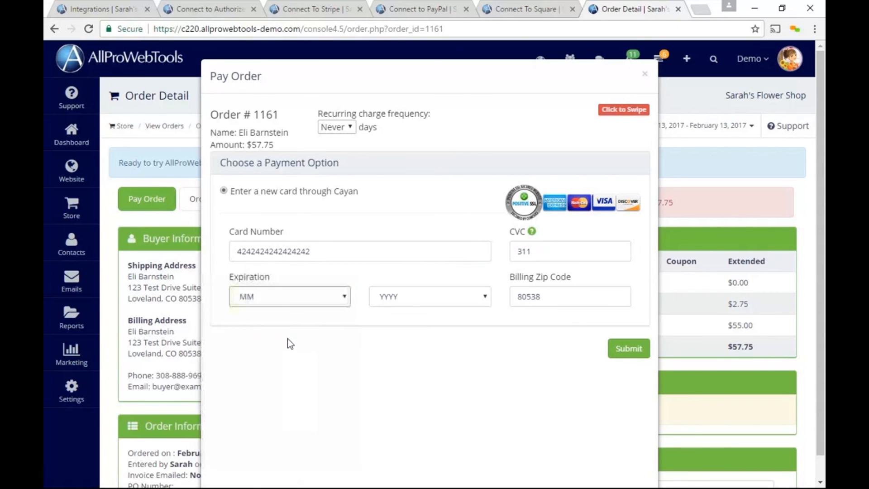
{"action": "left_click", "coordinate": [403, 295]}
{"action": "left_click", "coordinate": [395, 146]}
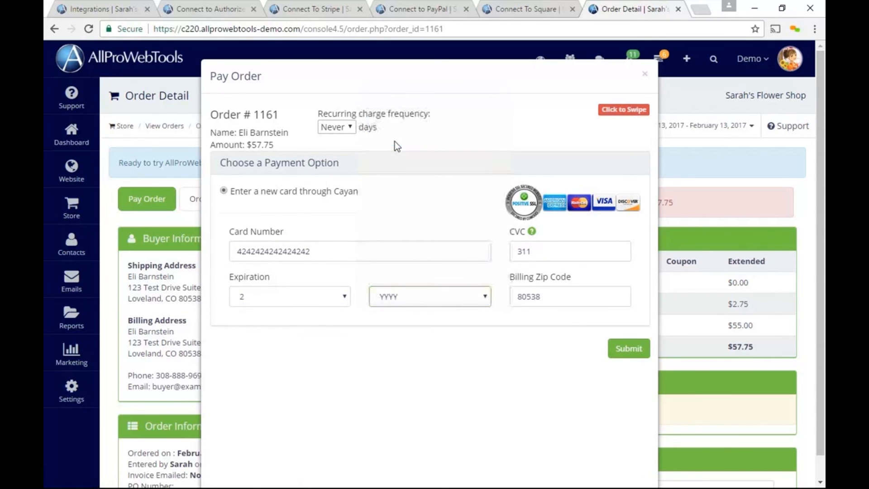
{"action": "left_click", "coordinate": [616, 347]}
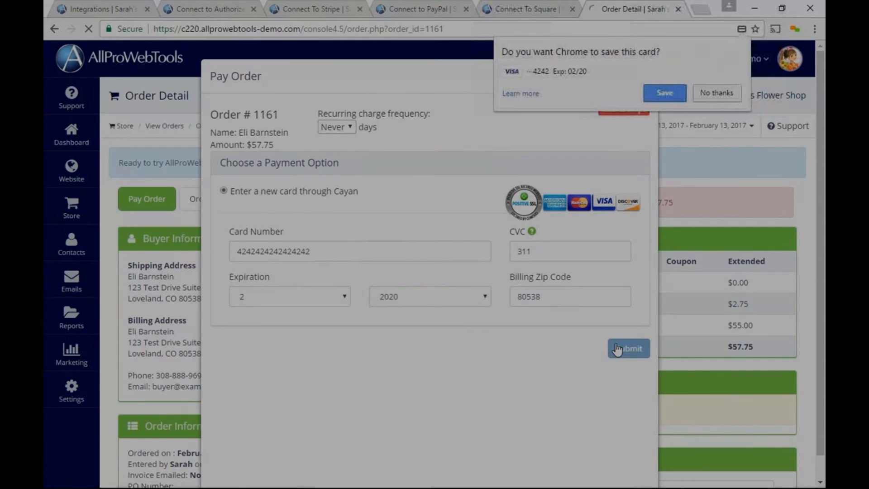